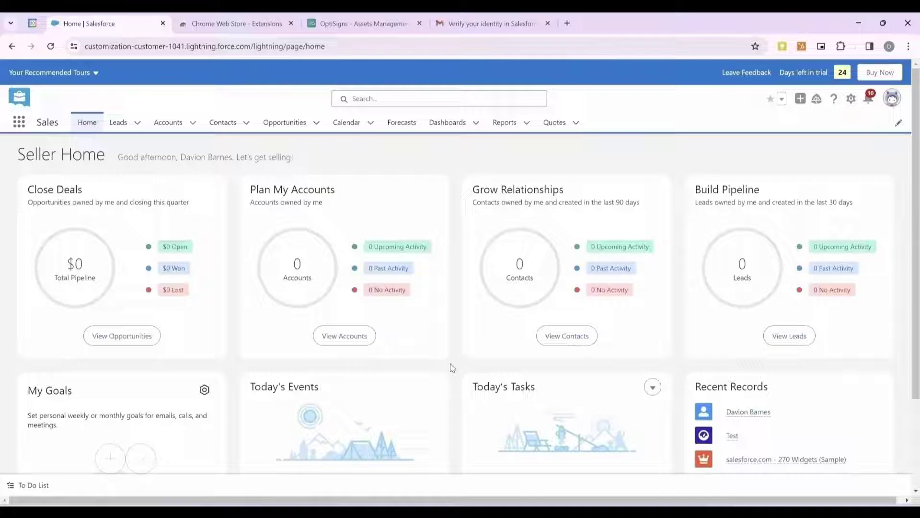
- Open your own User Detail record from Setup's Most Recently Used list
left_click(850, 101)
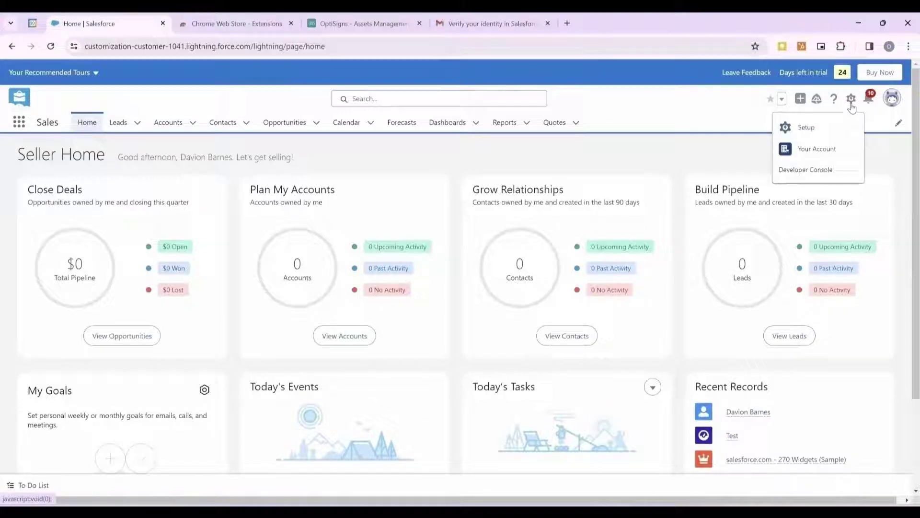
left_click(805, 130)
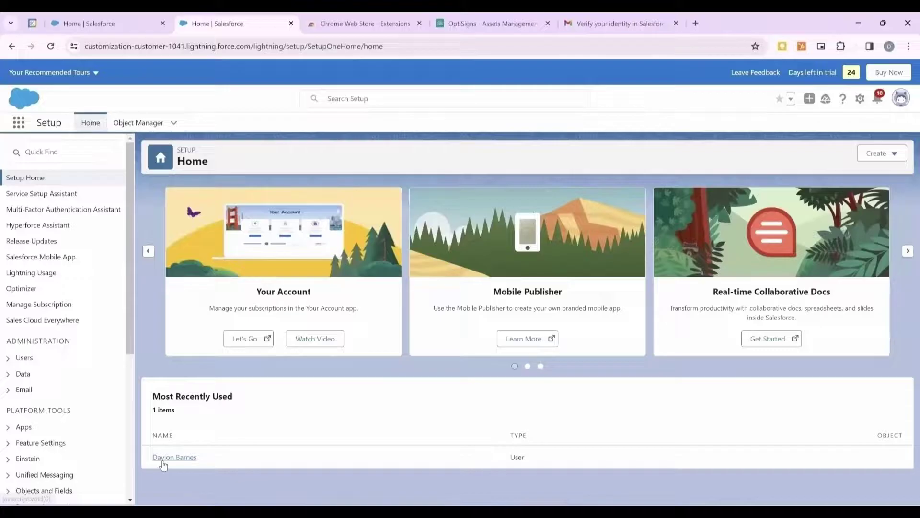
left_click(163, 460)
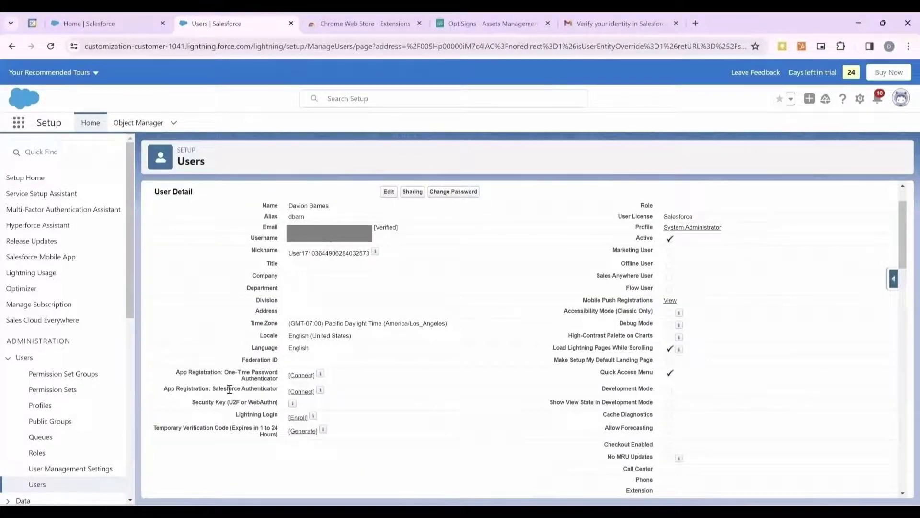
- Start connecting a One-Time Password Authenticator app to bring up its QR code
left_click(301, 375)
scroll(403, 303, "down", 1)
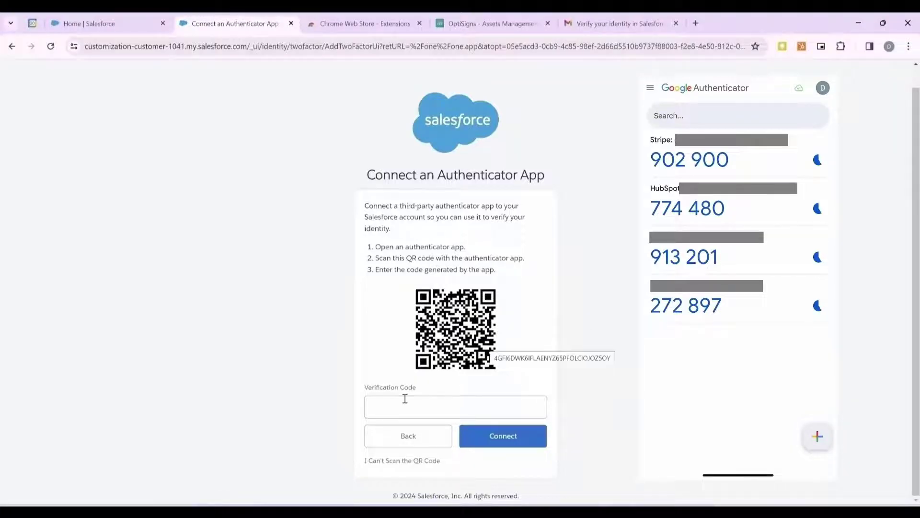
- Reveal the manual setup key, paste it into Notepad, and prepare to enter the verification code
left_click(369, 462)
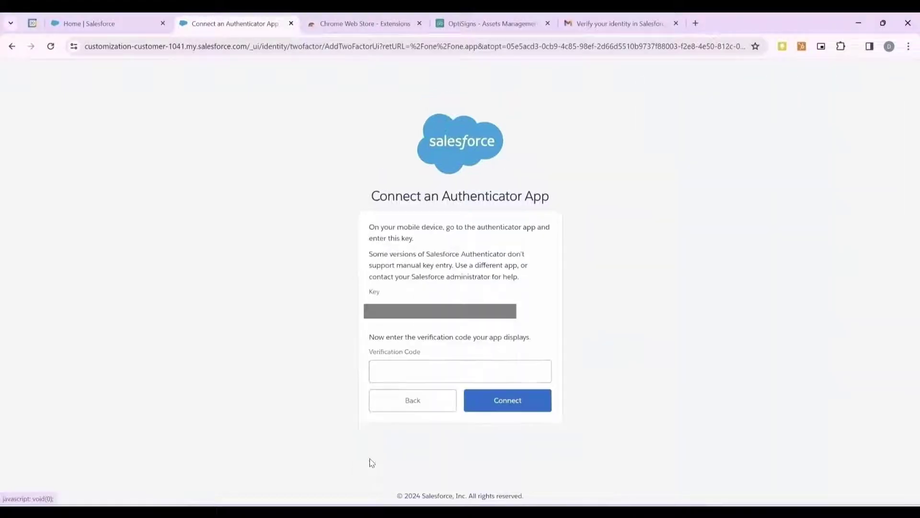
left_click(388, 379)
left_click(381, 317)
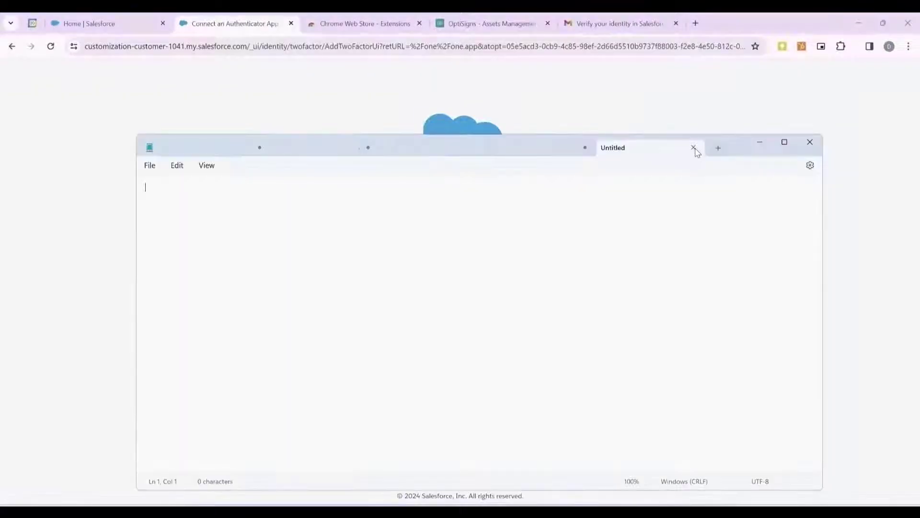
key("ctrl+v")
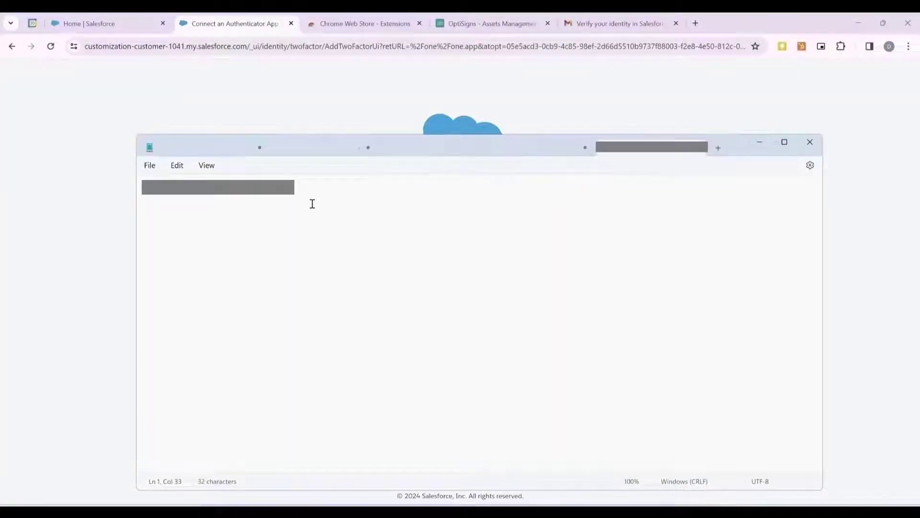
left_click(68, 254)
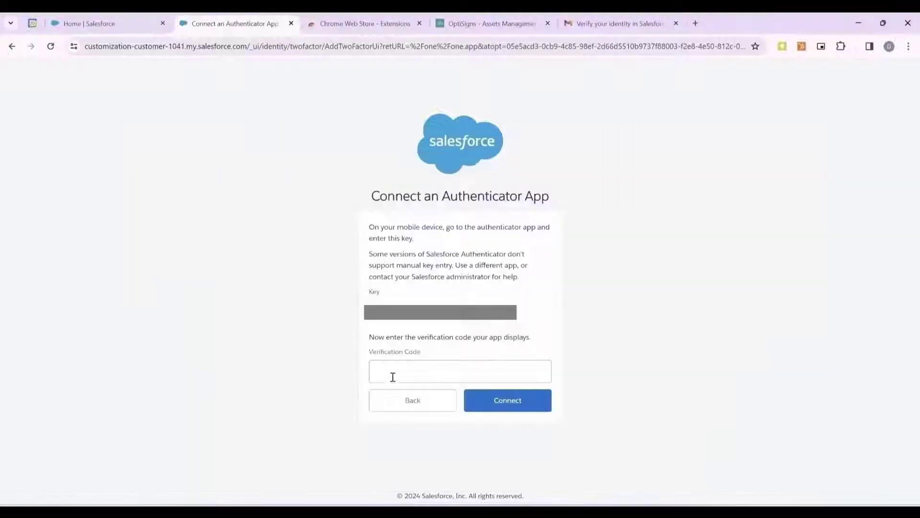
left_click(400, 369)
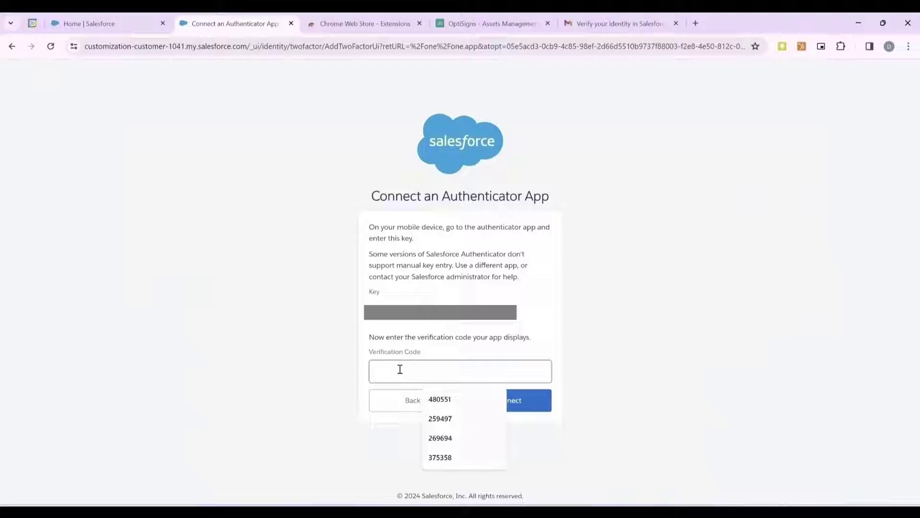
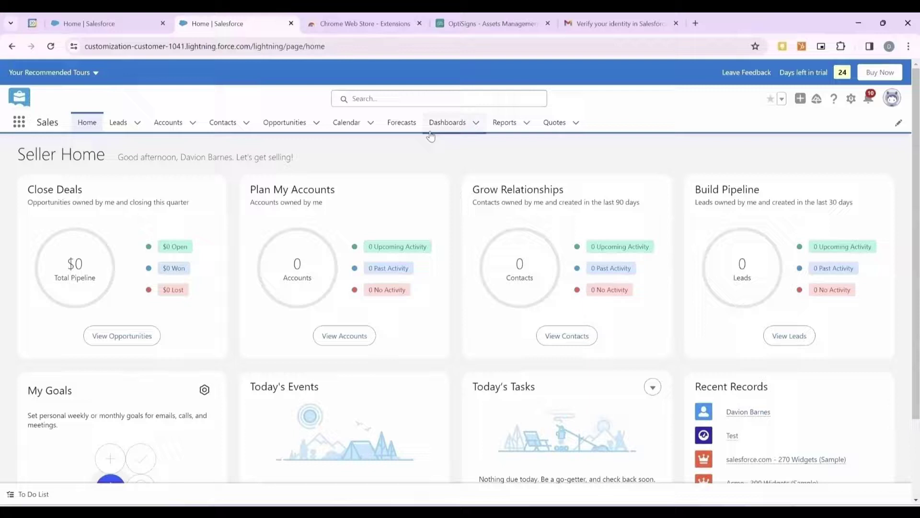
- Add the Burp Suite Navigation Recorder extension from the Chrome Web Store
left_click(376, 22)
left_click(649, 83)
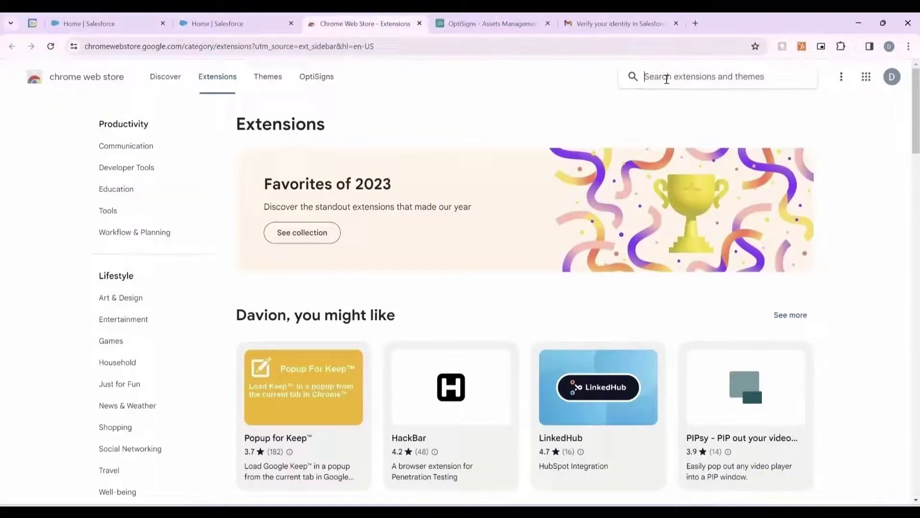
type("Burp")
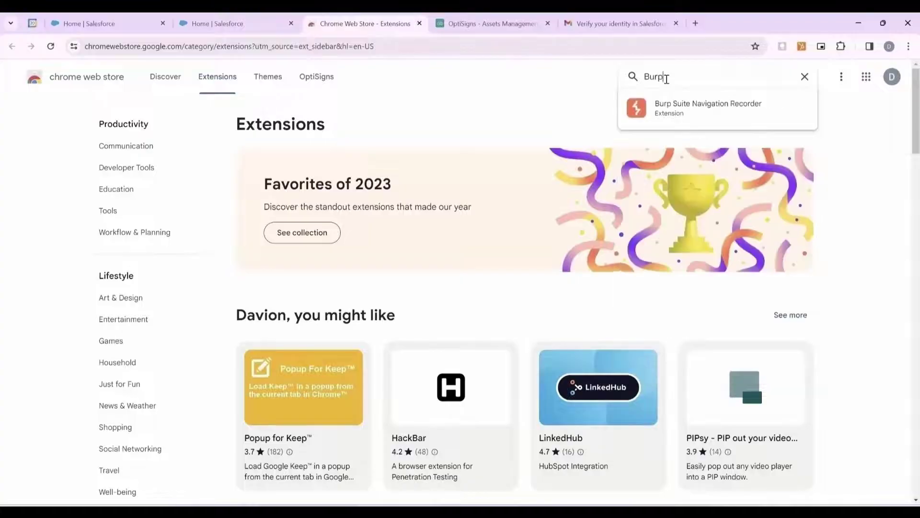
left_click(680, 104)
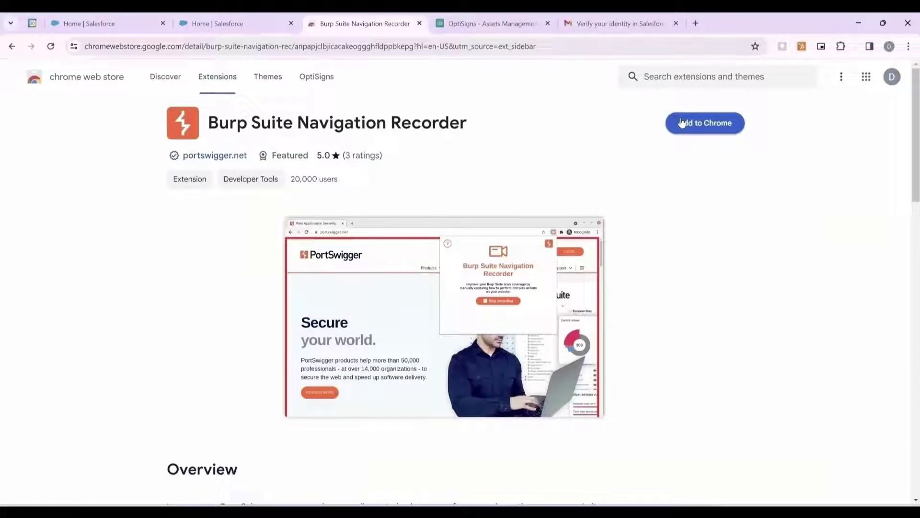
left_click(681, 123)
left_click(493, 187)
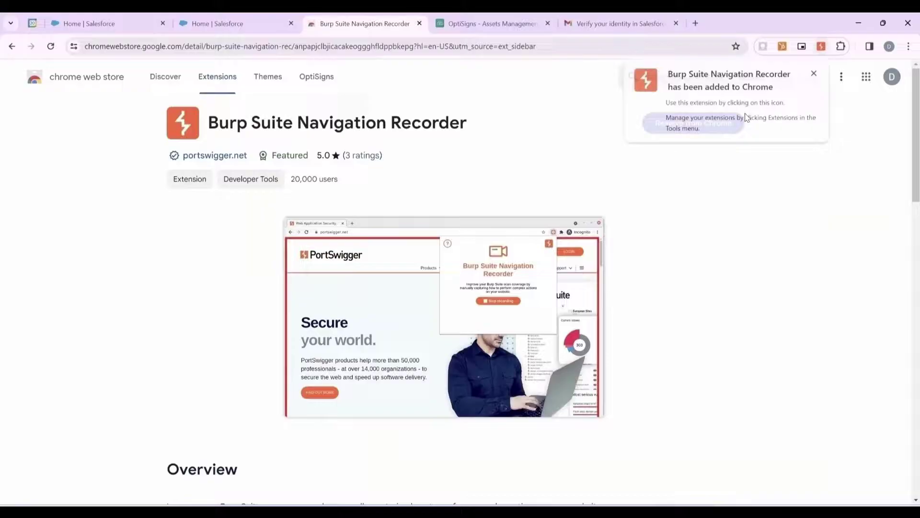
- Allow the Burp Suite Navigation Recorder extension in Incognito and close its settings page
left_click(820, 46)
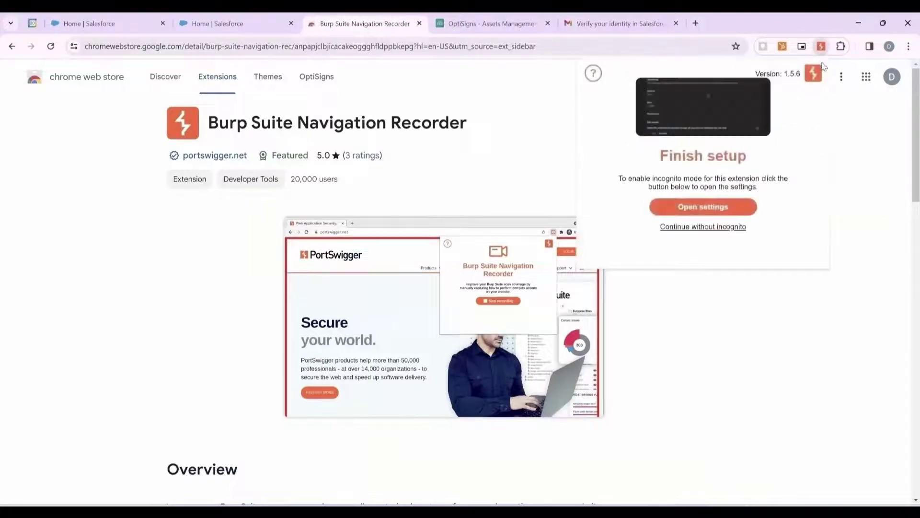
left_click(730, 207)
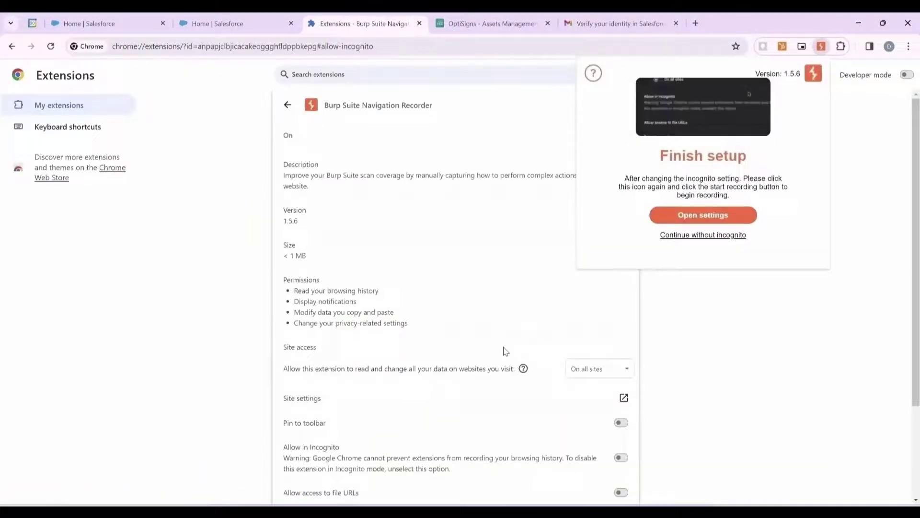
left_click(621, 392)
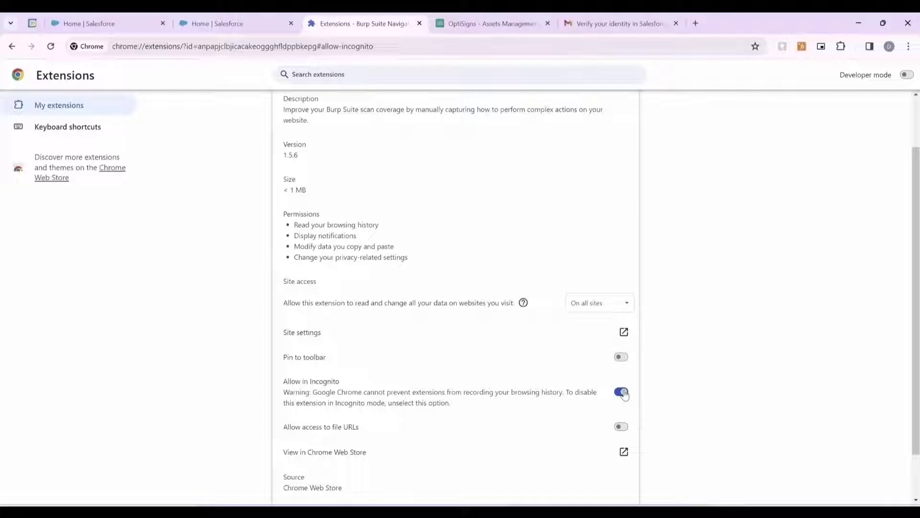
left_click(419, 23)
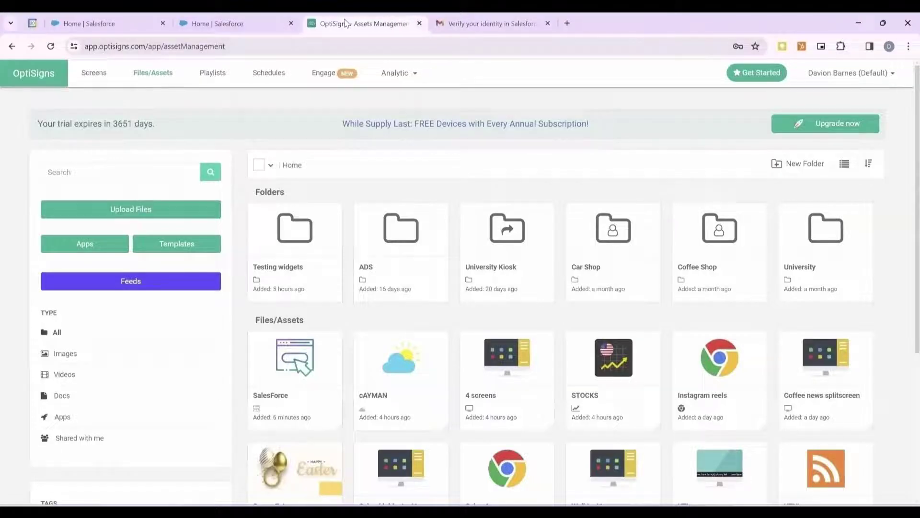
- Create a Web Scripting app and paste the Salesforce authenticator key from Notepad into Secret 2FA
left_click(99, 235)
type("Web")
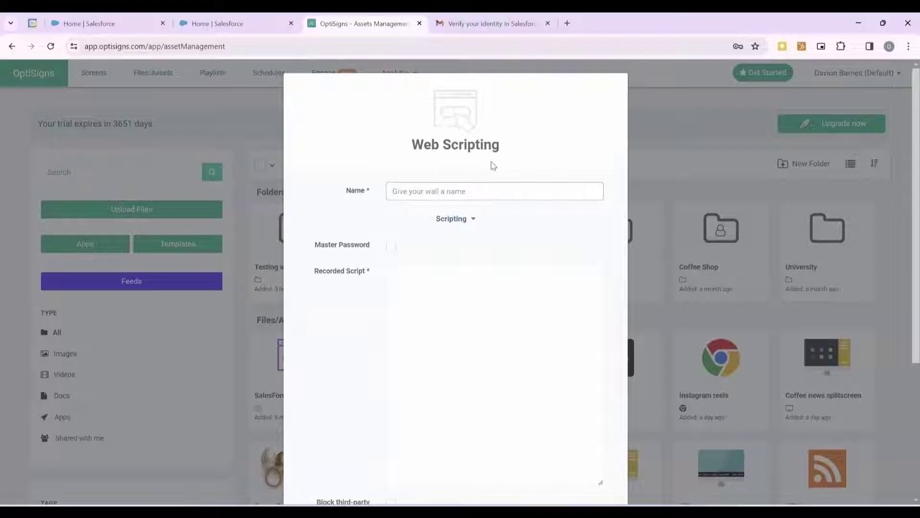
scroll(474, 314, "down", 3)
left_click(426, 336)
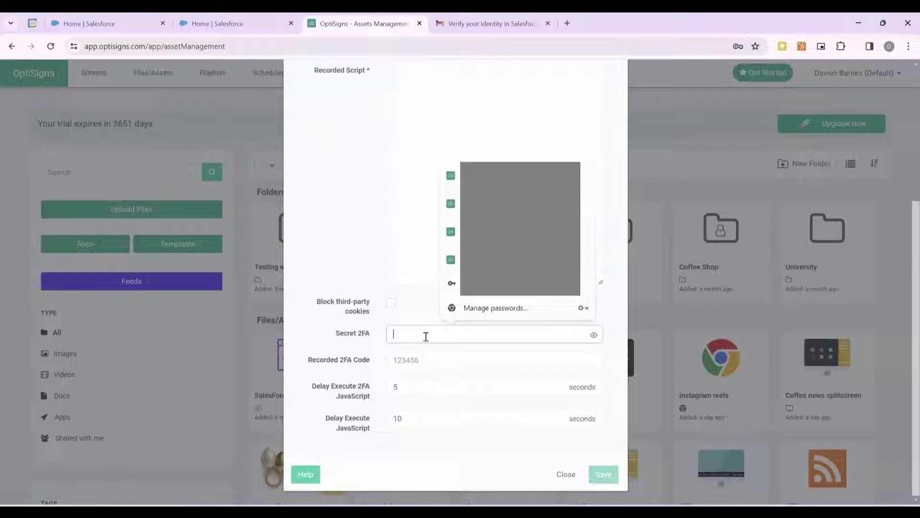
key("alt+Tab")
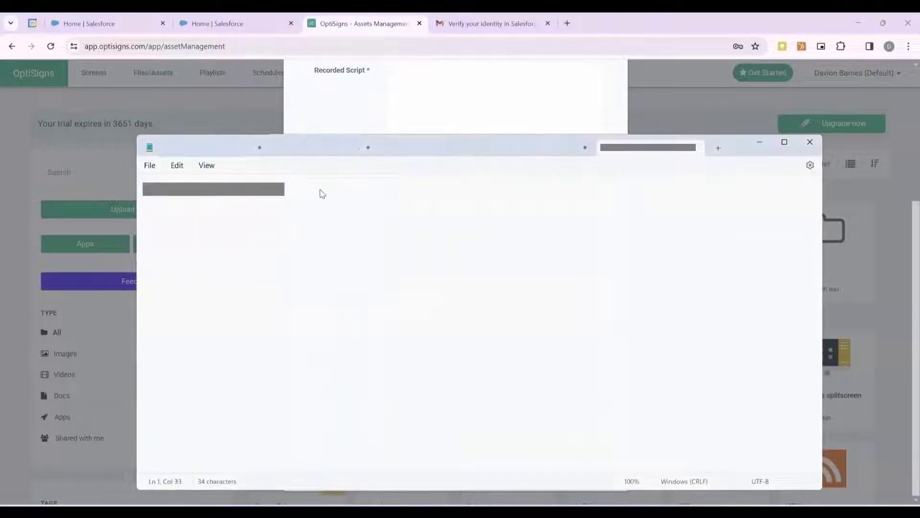
left_click_drag(319, 192, 93, 166)
key("ctrl+c")
left_click(332, 90)
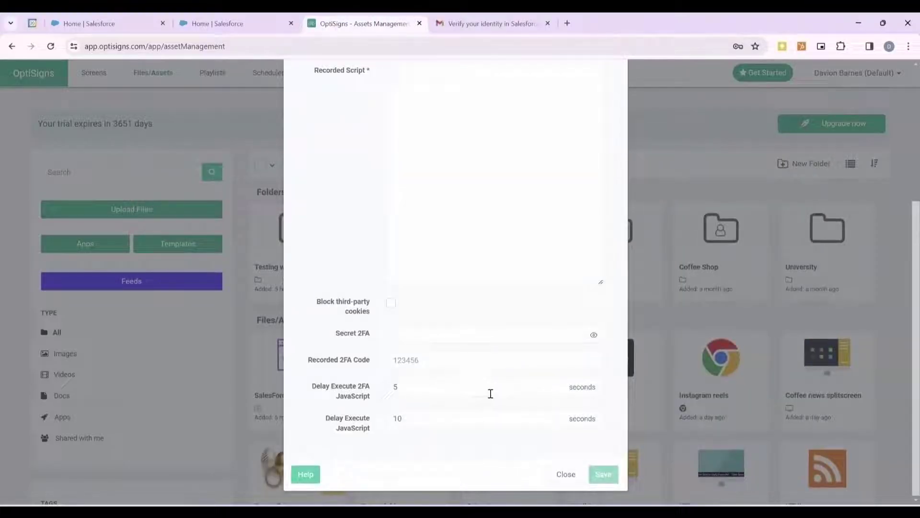
left_click(467, 335)
key("ctrl+v")
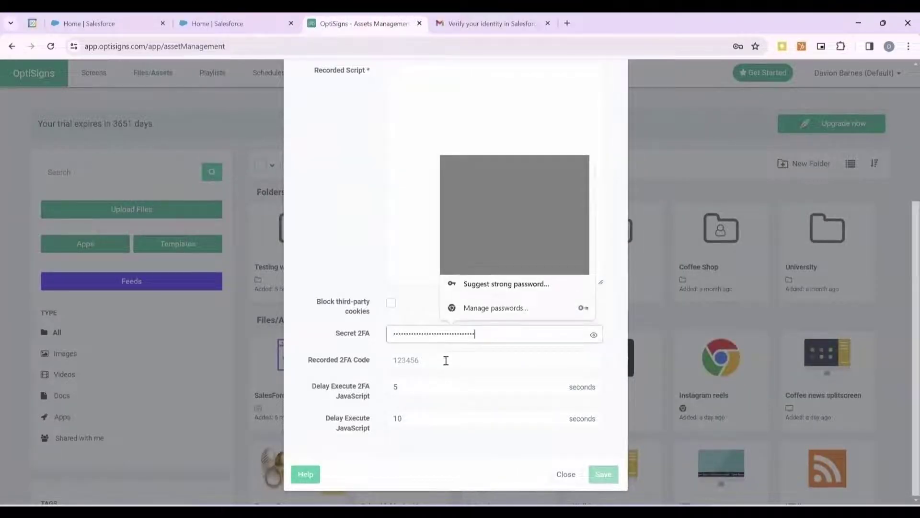
left_click(445, 360)
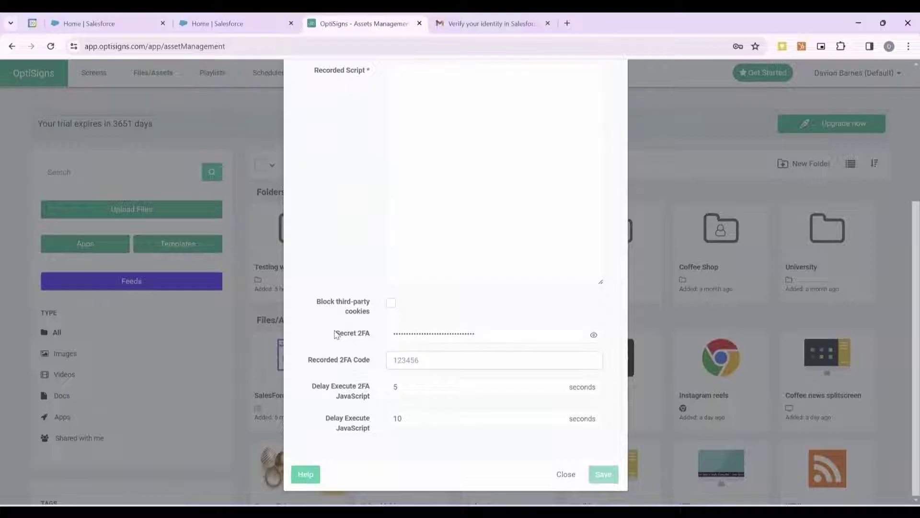
left_click_drag(336, 335, 382, 335)
left_click(436, 335)
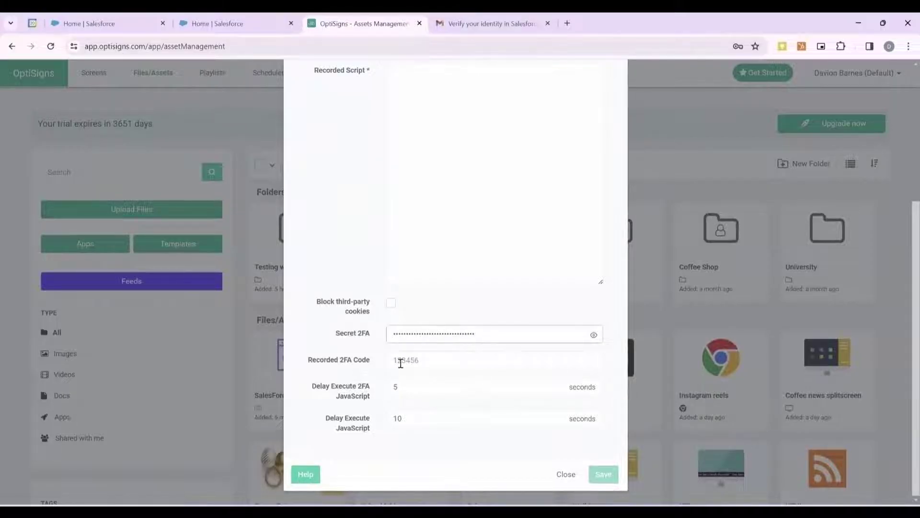
- Open the Salesforce Test dashboard and copy its web address
left_click(233, 26)
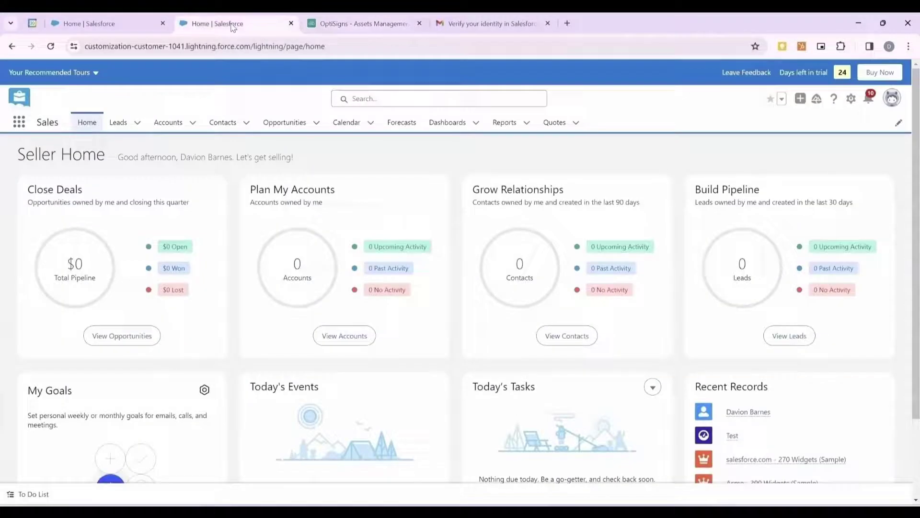
left_click(439, 124)
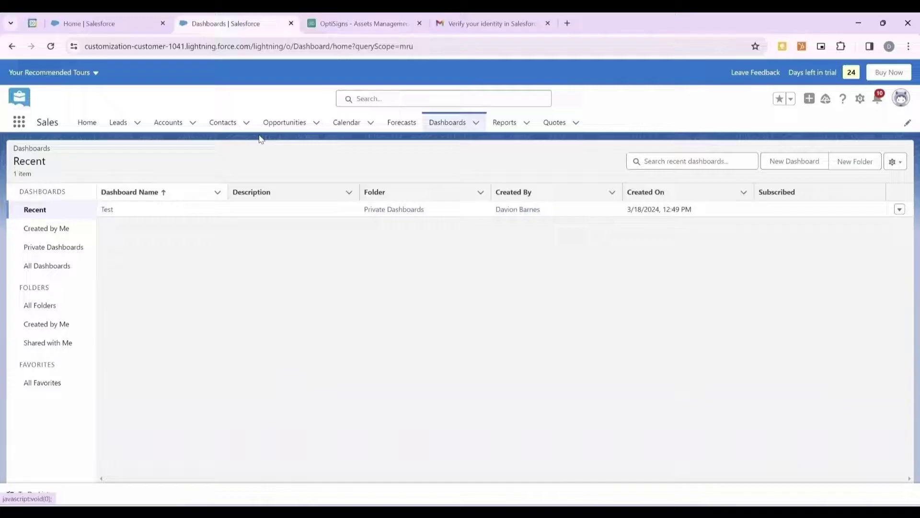
left_click(107, 209)
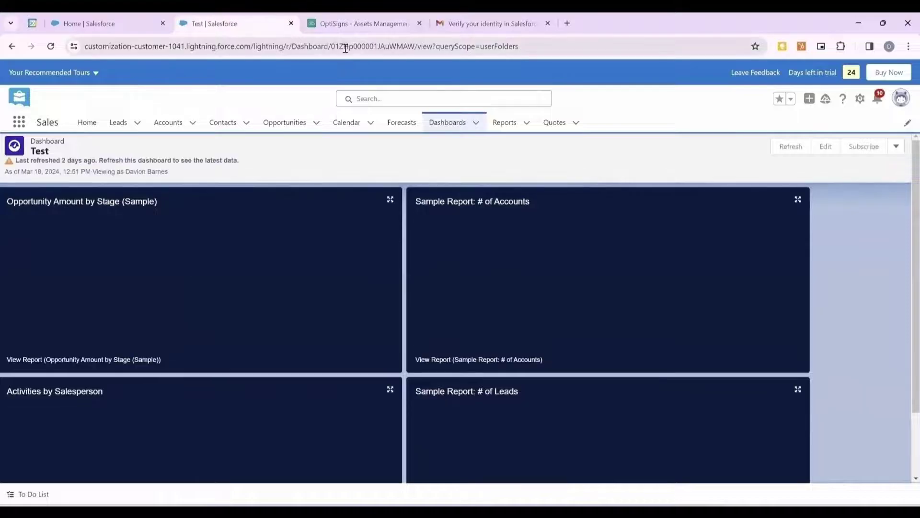
left_click(346, 46)
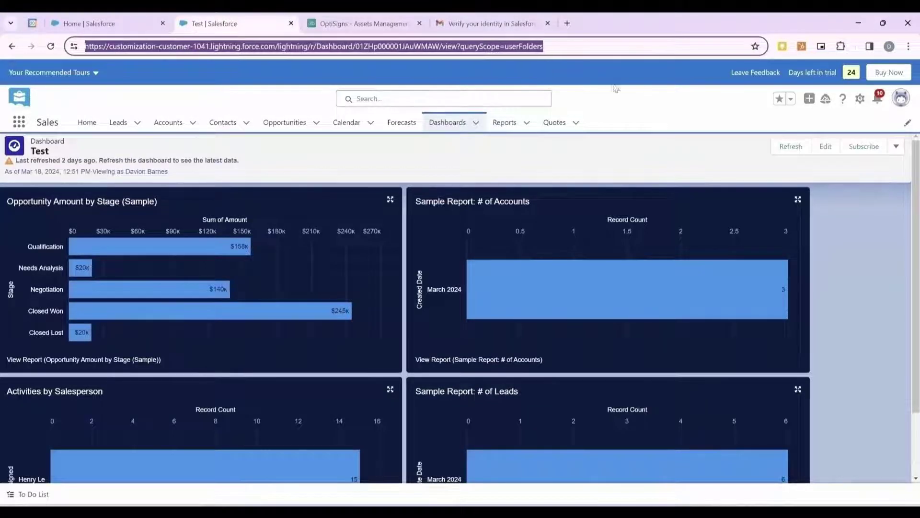
left_click(665, 148)
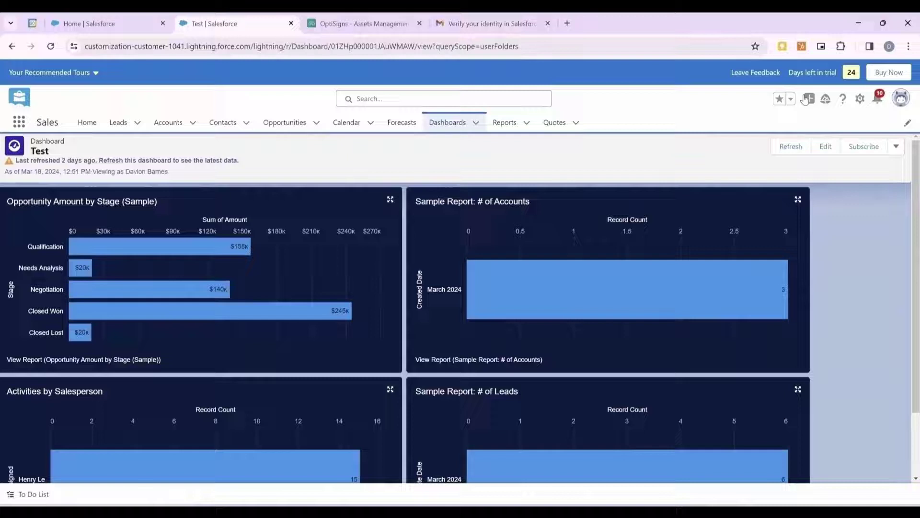
- Start a new Burp Suite Navigation Recorder recording in an incognito window
left_click(841, 46)
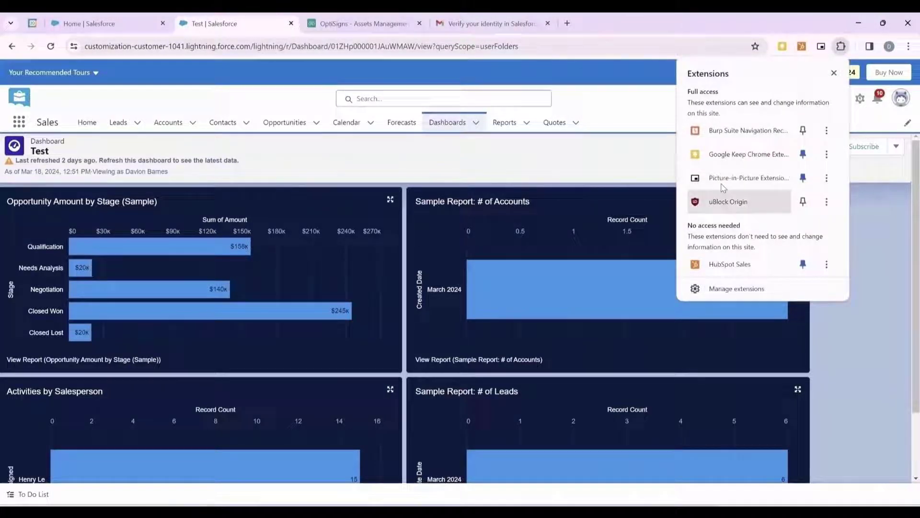
left_click(723, 139)
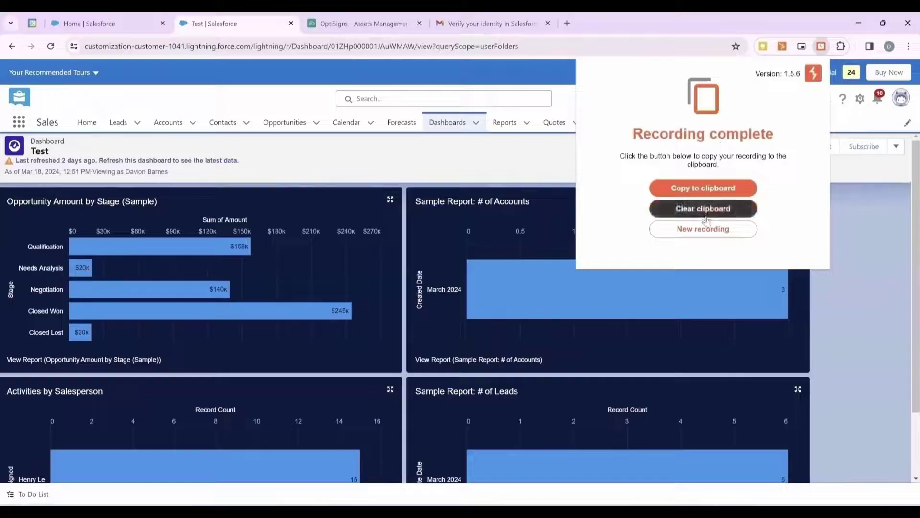
left_click(706, 228)
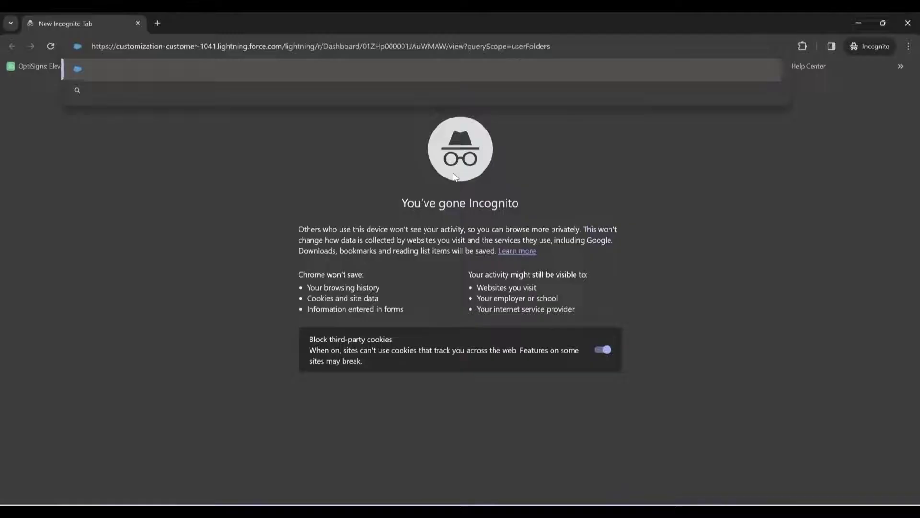
- Load the dashboard URL and fill in the saved username and password with Remember me ticked
key("Return")
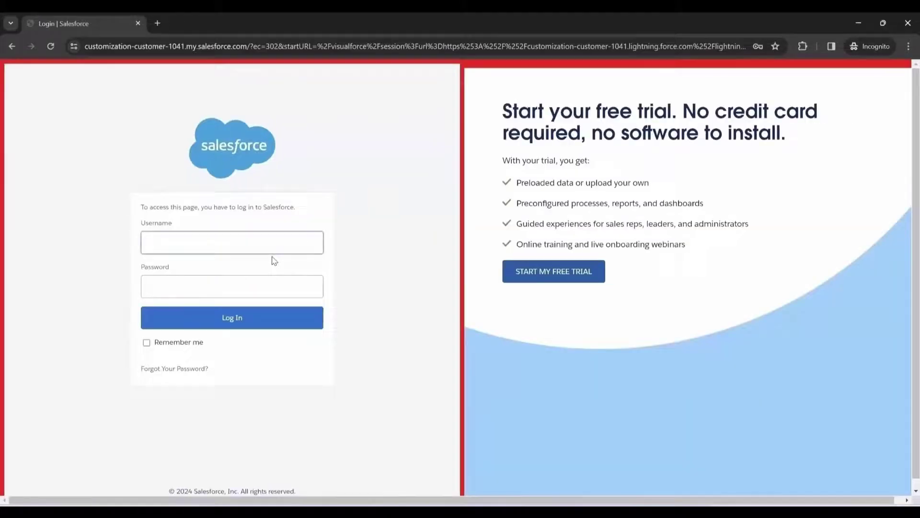
left_click(272, 251)
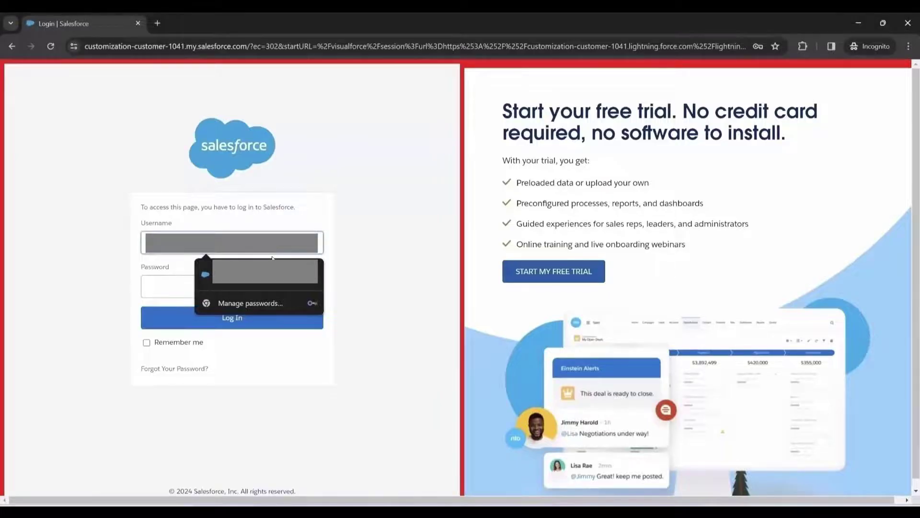
key("Tab")
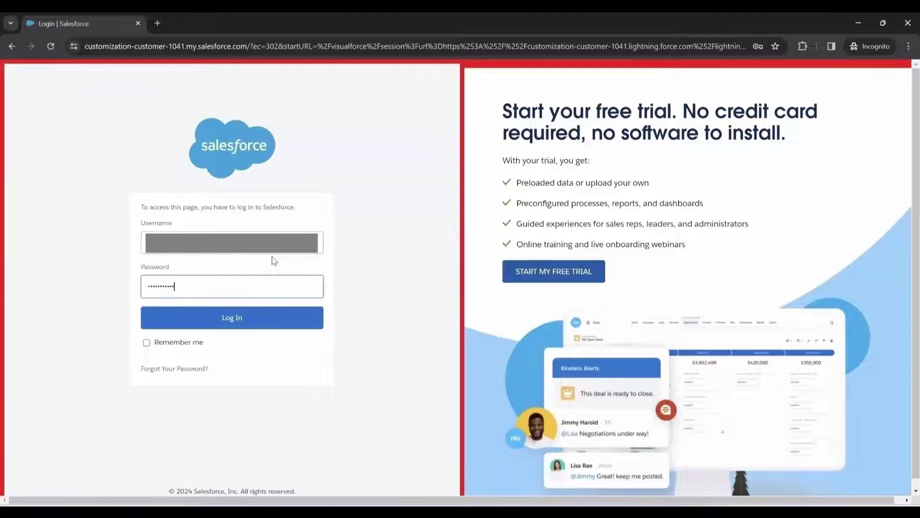
left_click(147, 343)
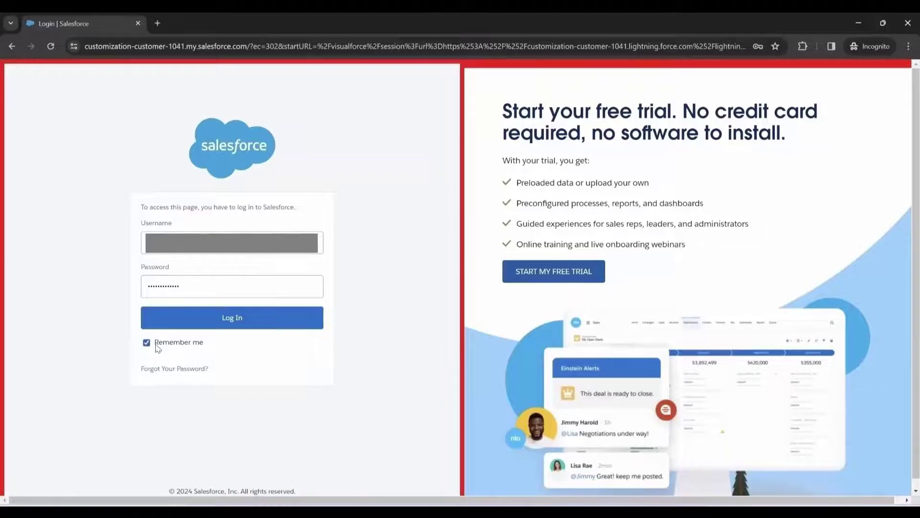
- Log in, enter the authenticator verification code, then close the incognito window
left_click(205, 326)
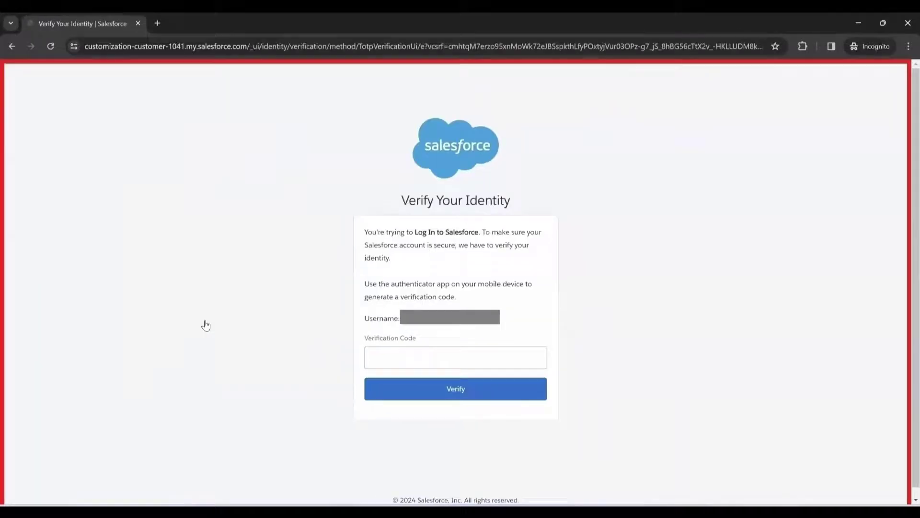
left_click(387, 357)
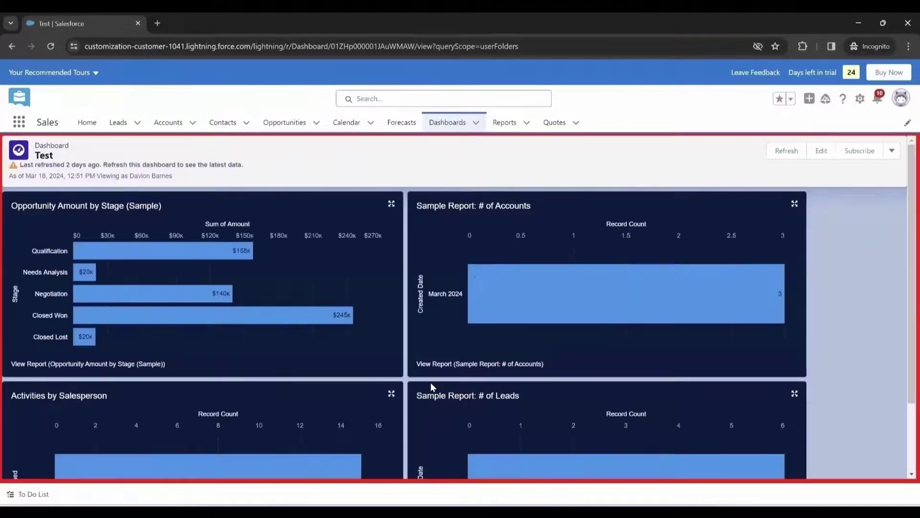
scroll(518, 225, "down", 2)
scroll(518, 225, "up", 2)
left_click(907, 19)
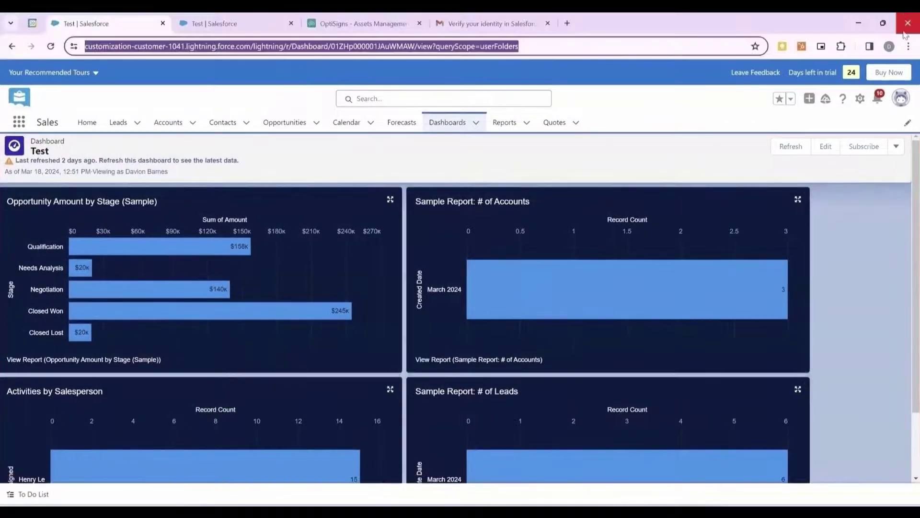
- Paste the recorded navigation script into the OptiSigns Recorded Script field
left_click(347, 23)
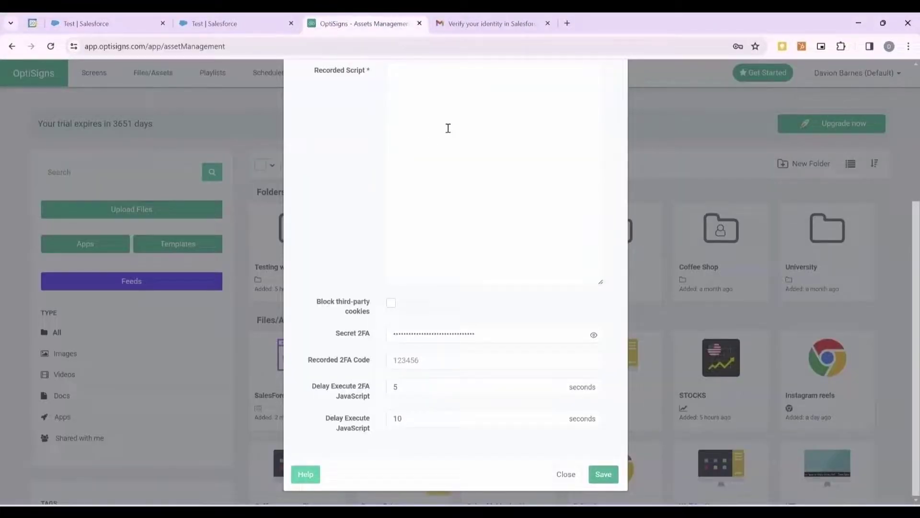
scroll(447, 128, "up", 3)
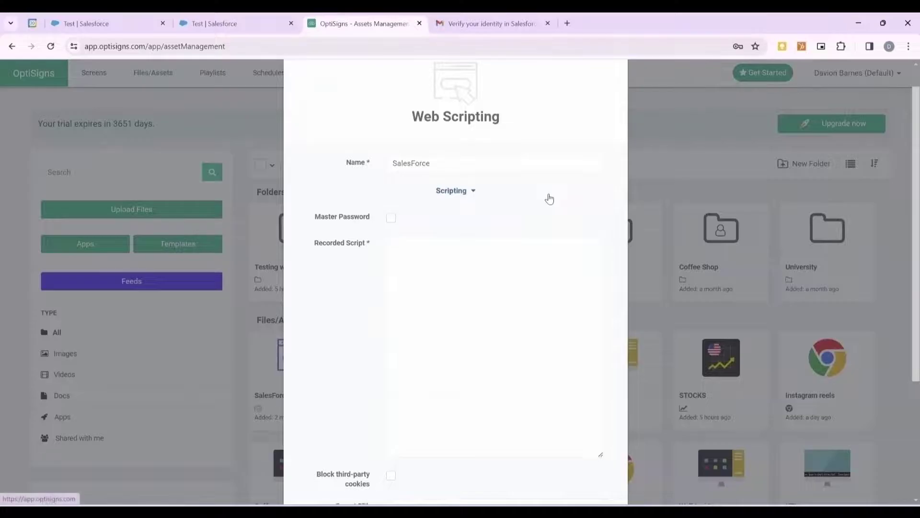
scroll(472, 204, "down", 1)
left_click(470, 203)
key("ctrl+v")
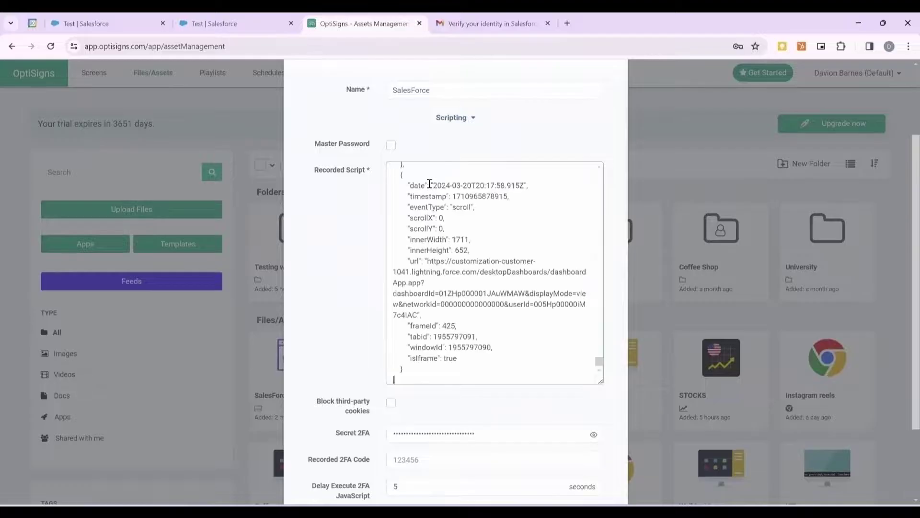
scroll(425, 194, "up", 3)
scroll(425, 197, "down", 3)
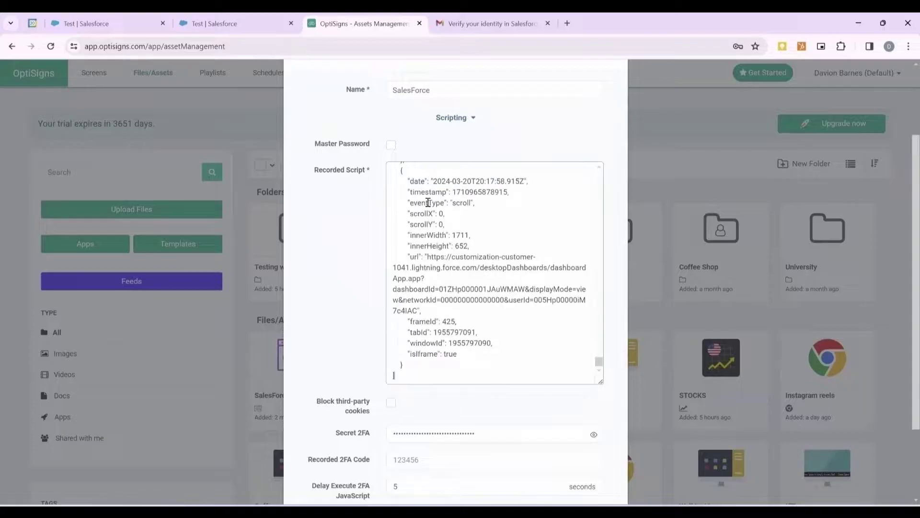
- Copy the recording to the clipboard from the Burp Suite Navigation Recorder popup
left_click(842, 46)
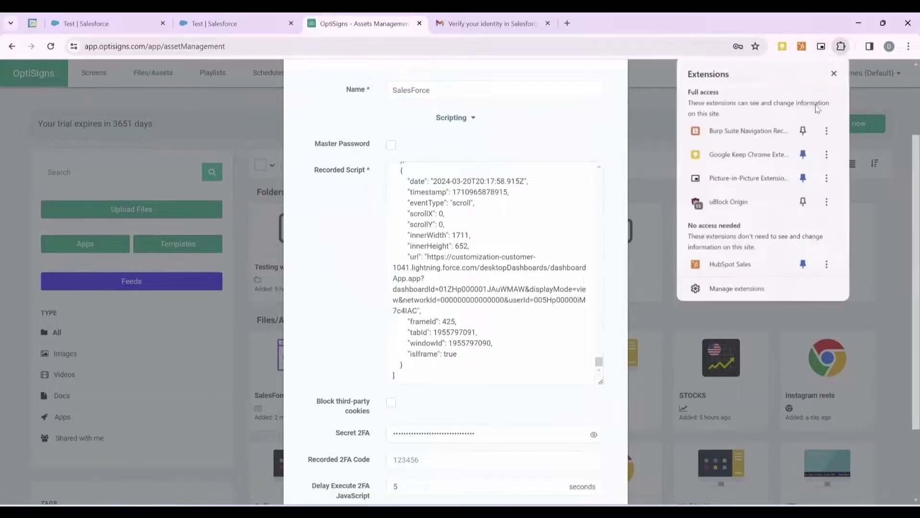
left_click(719, 131)
left_click(692, 189)
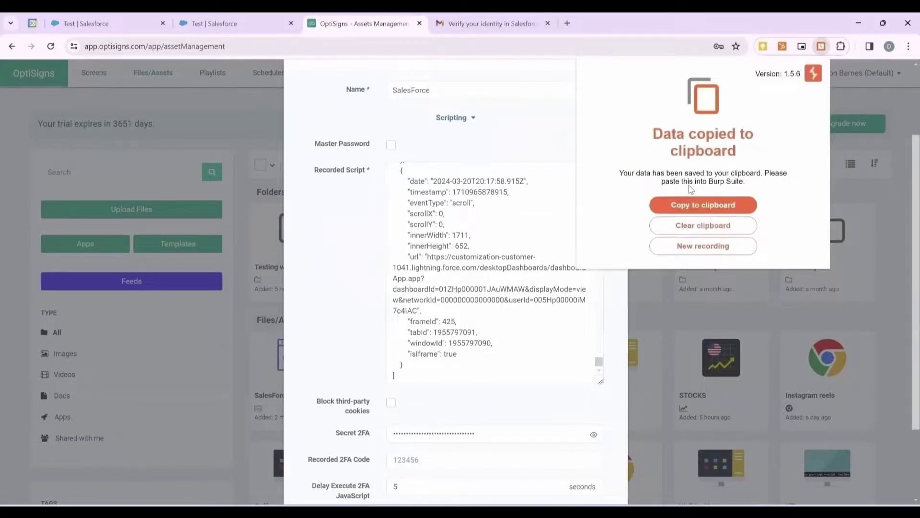
- Enter the current authenticator code as the Recorded 2FA Code and save the asset
left_click(364, 227)
scroll(397, 277, "down", 2)
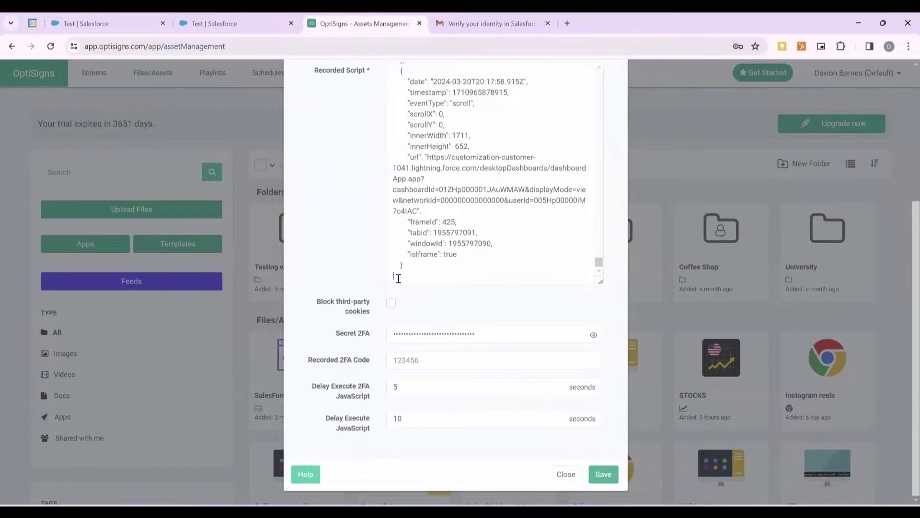
left_click(423, 359)
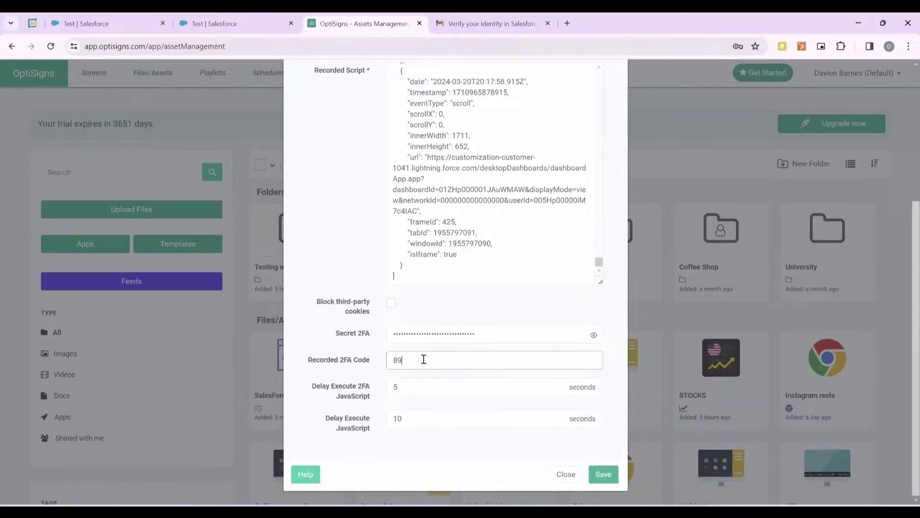
left_click(603, 471)
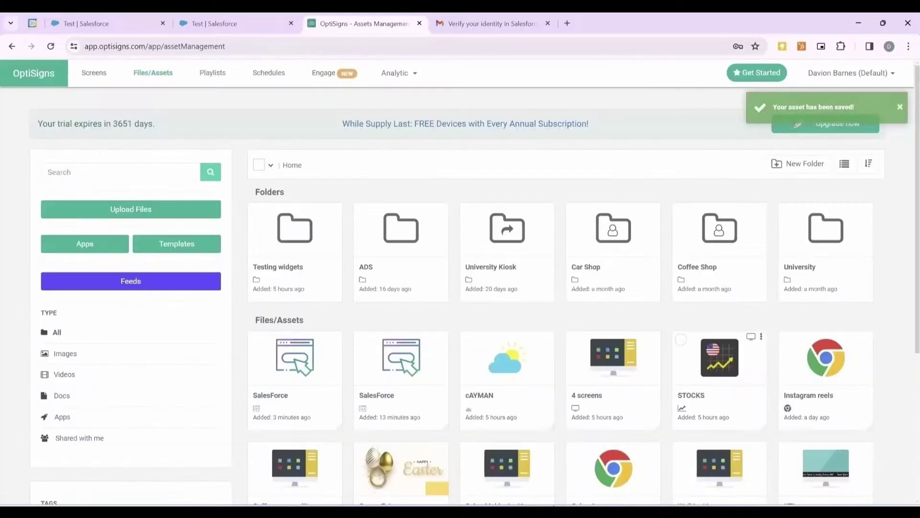
- Push the SalesForce asset to the Test screen via Push To Screens
left_click(336, 337)
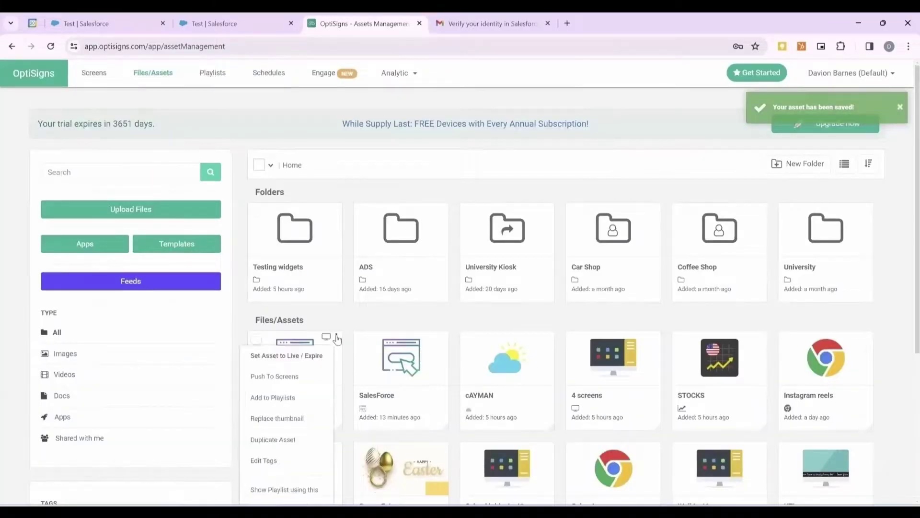
left_click(308, 380)
left_click(424, 241)
left_click(404, 253)
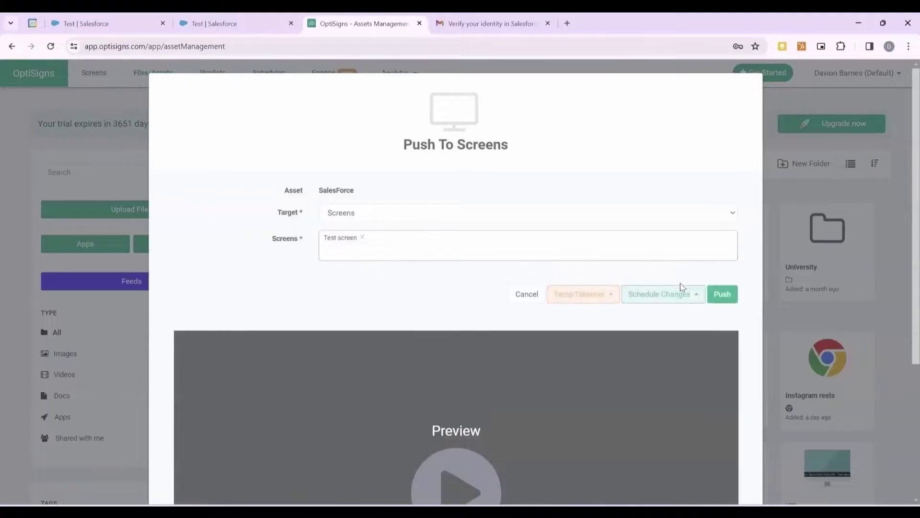
left_click(722, 293)
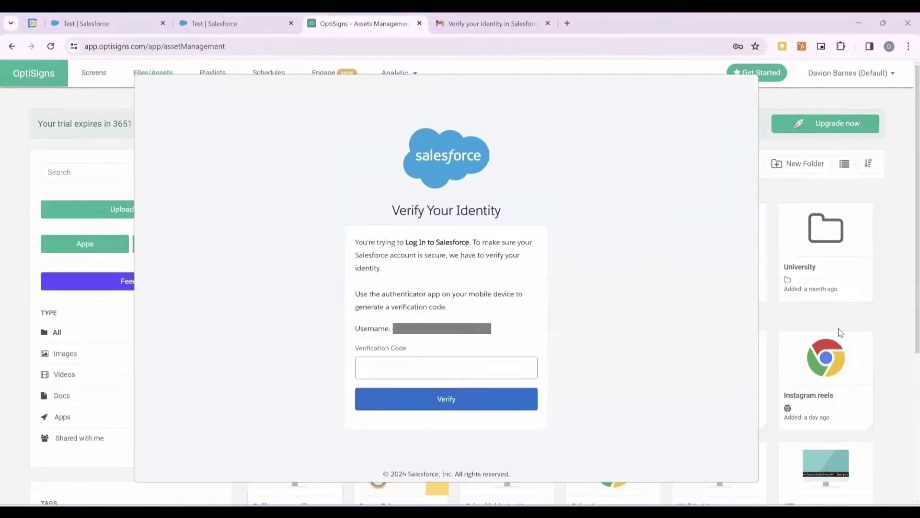
- Submit the 2FA code on the Salesforce Verify Your Identity page
key("Return")
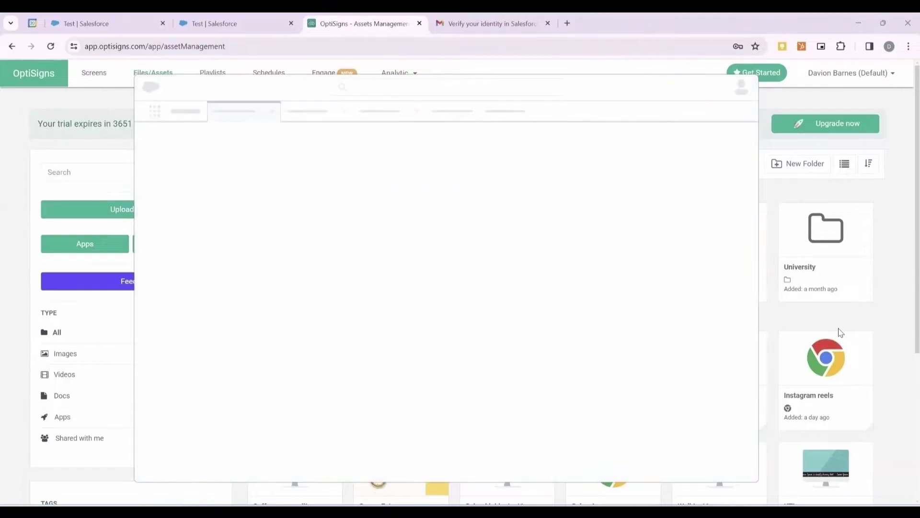